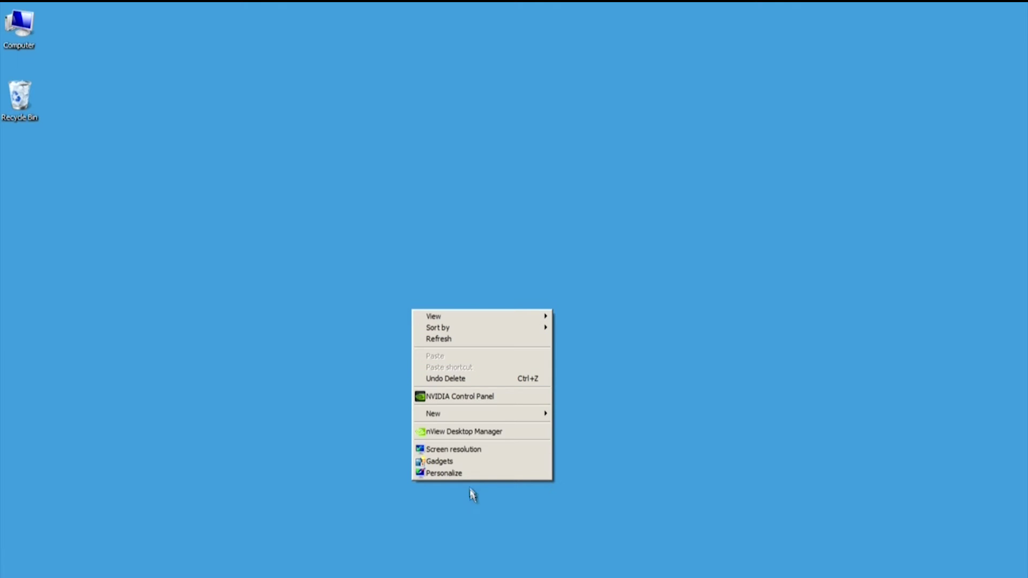
Step: Create a new folder named PUBLIC on the desktop
mouse_move(474, 414)
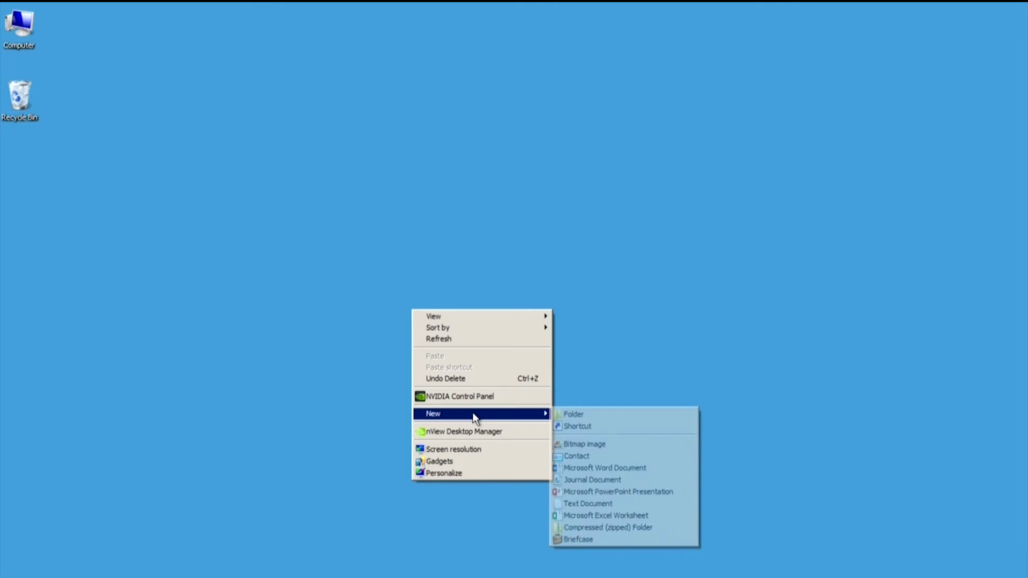
left_click(610, 415)
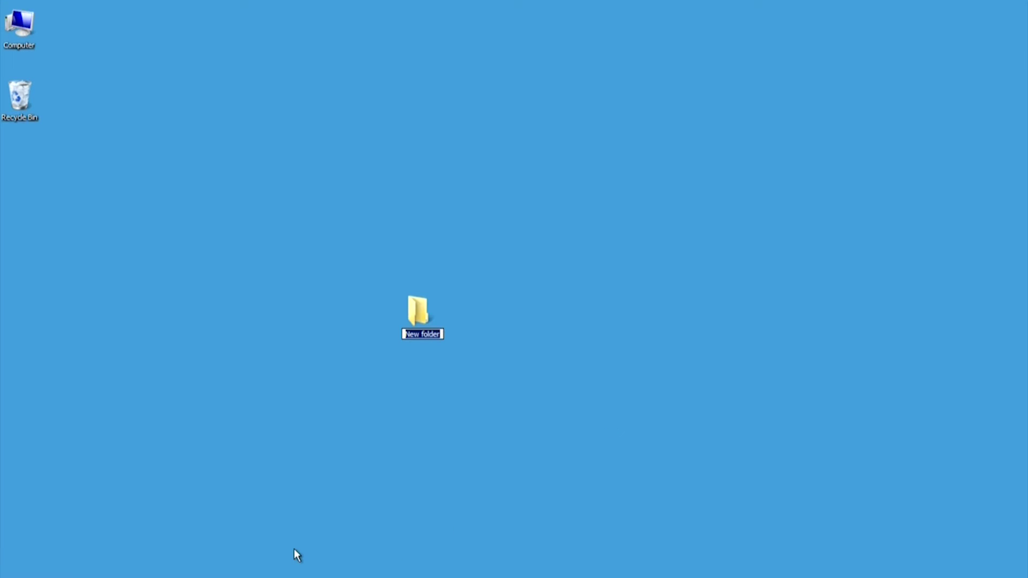
type("PUBLIC")
key("Return")
Step: Turn on sharing for the PUBLIC folder in Advanced Sharing
right_click(418, 308)
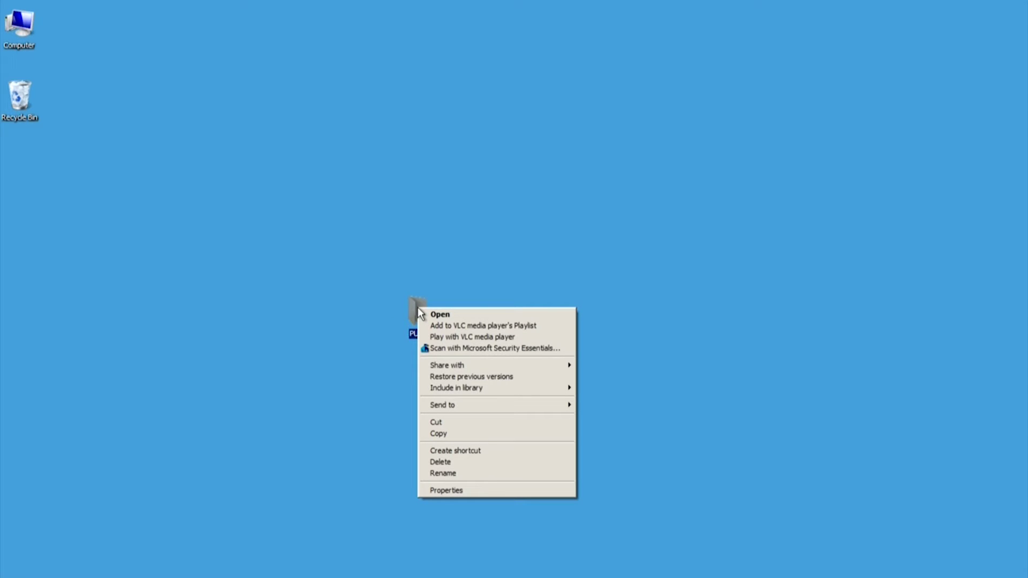
left_click(497, 491)
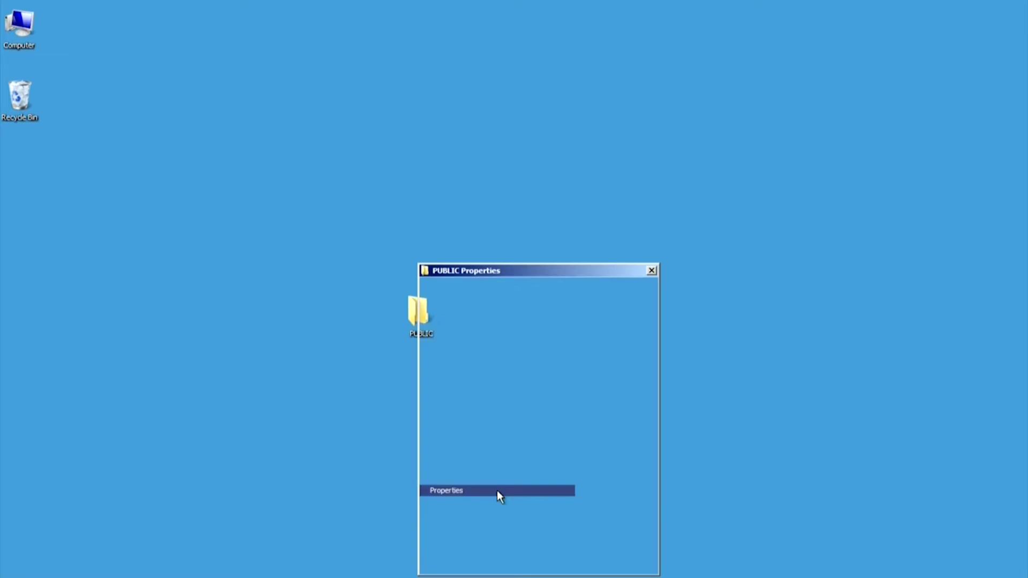
left_click(472, 290)
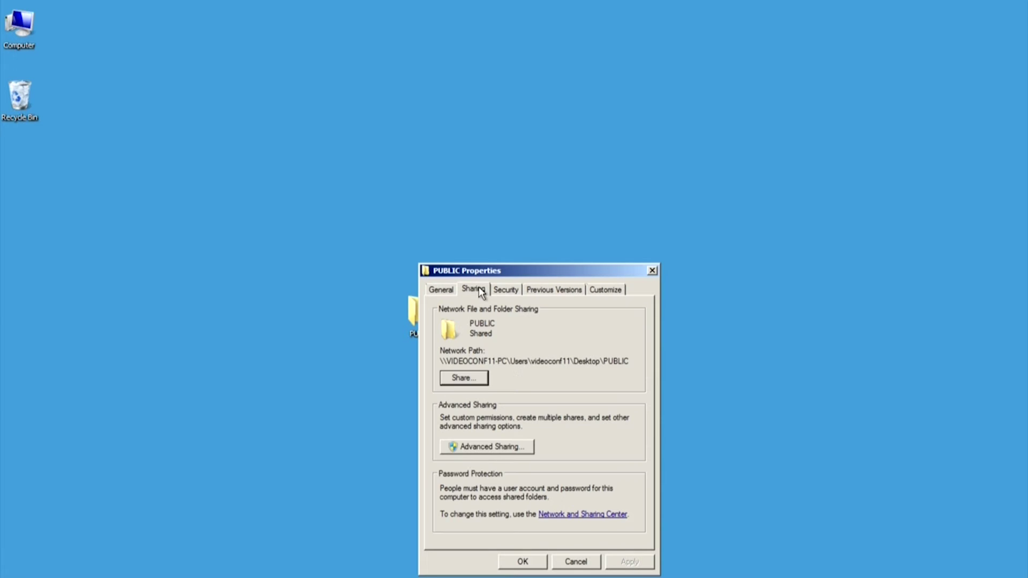
left_click(509, 449)
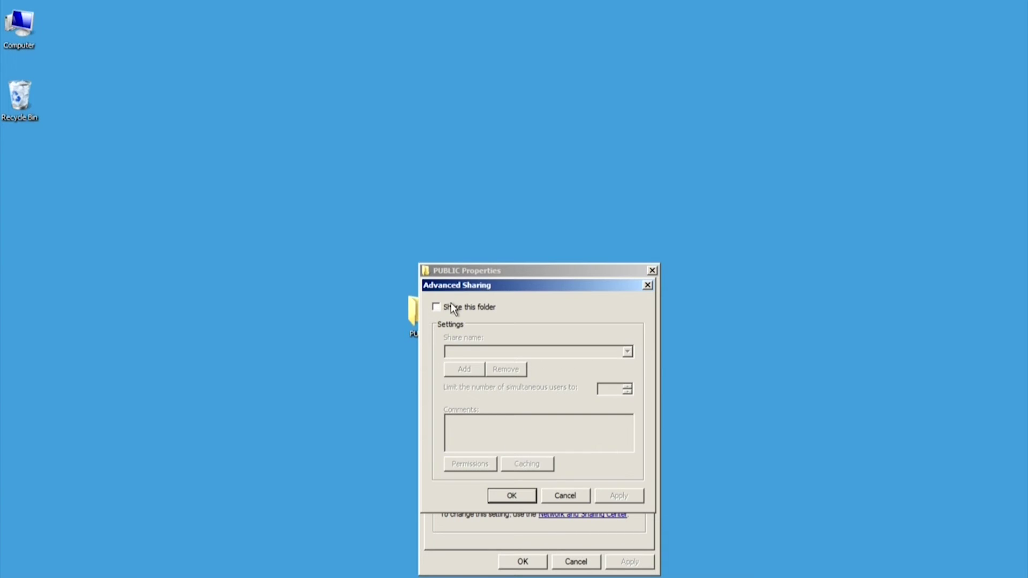
left_click(451, 308)
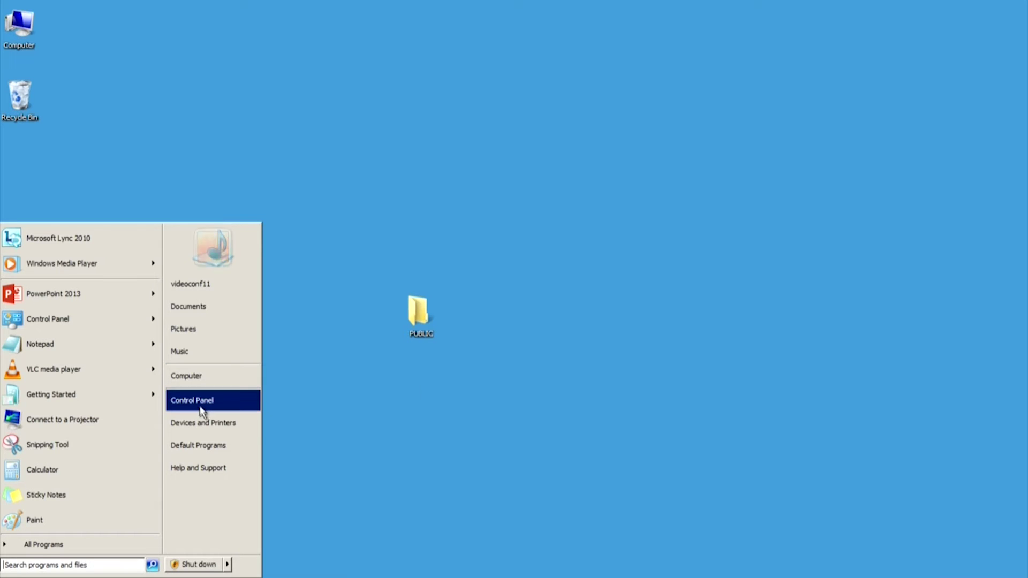
Step: Create the scanner's new Standard user account under User Accounts > Manage another account
left_click(202, 401)
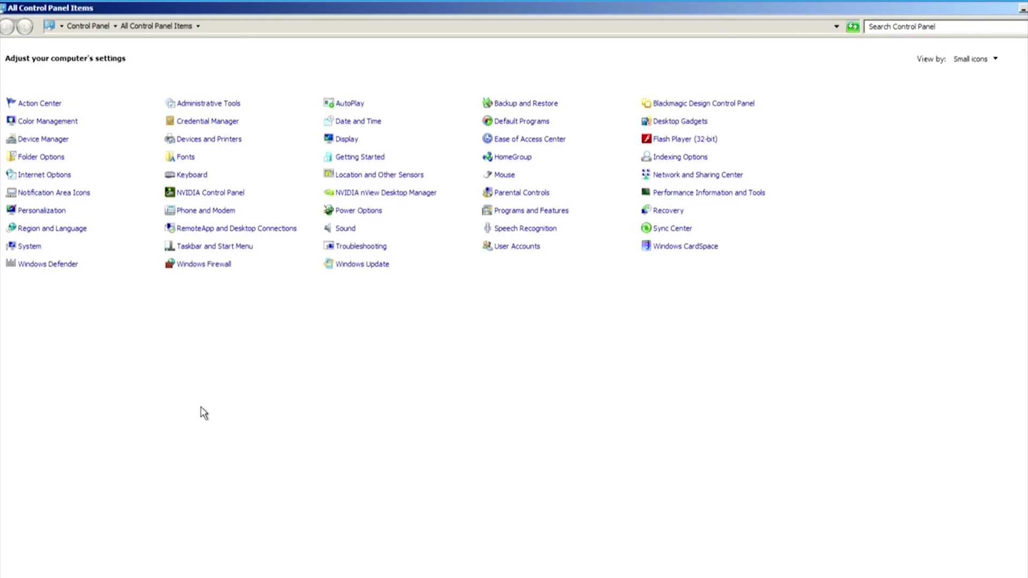
left_click(507, 248)
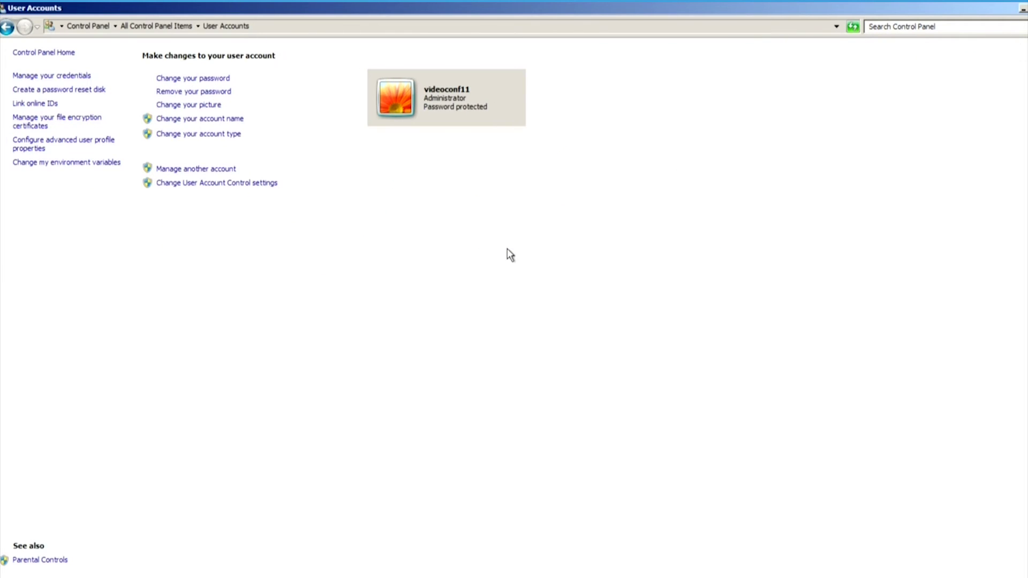
left_click(207, 171)
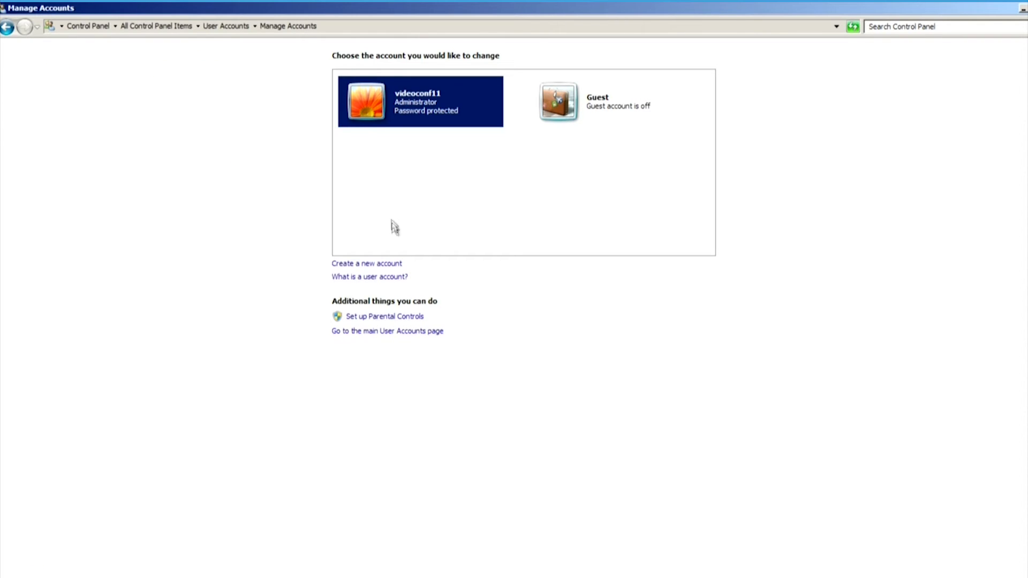
left_click(399, 264)
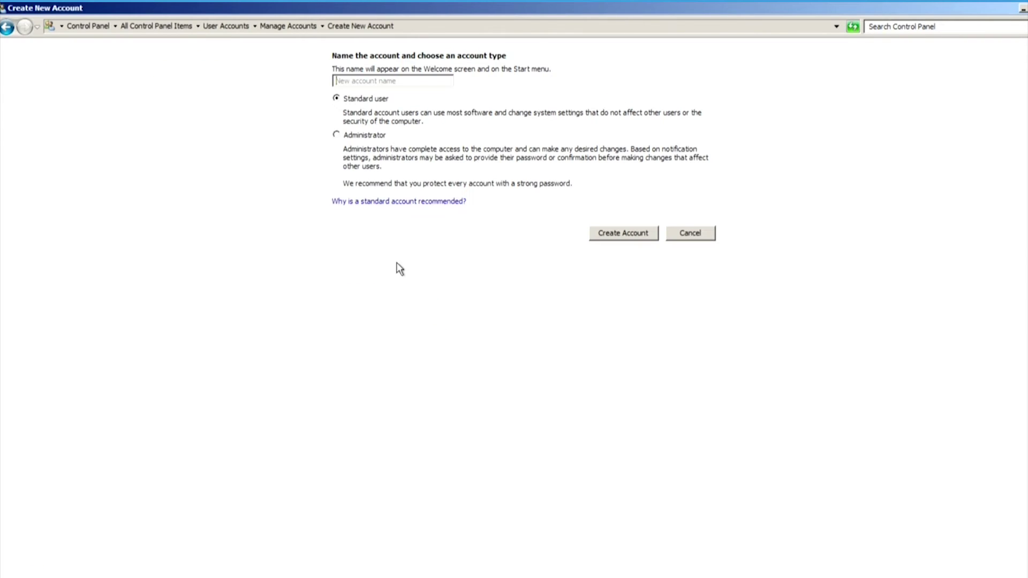
type("bcn.rd")
left_click(650, 234)
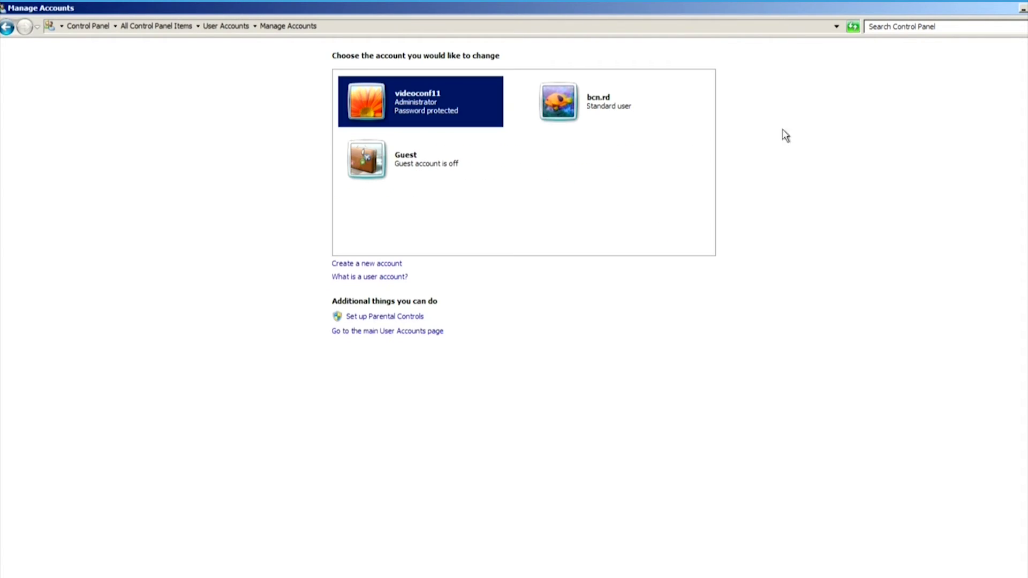
Step: Allow Everyone Full Control in PUBLIC's share permissions, then close its properties
key("super+d")
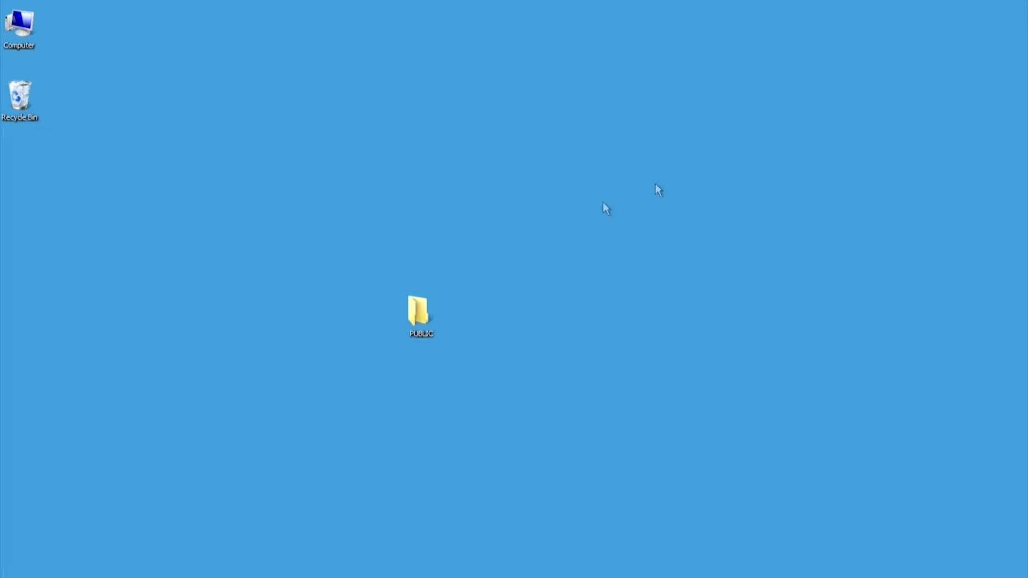
right_click(419, 318)
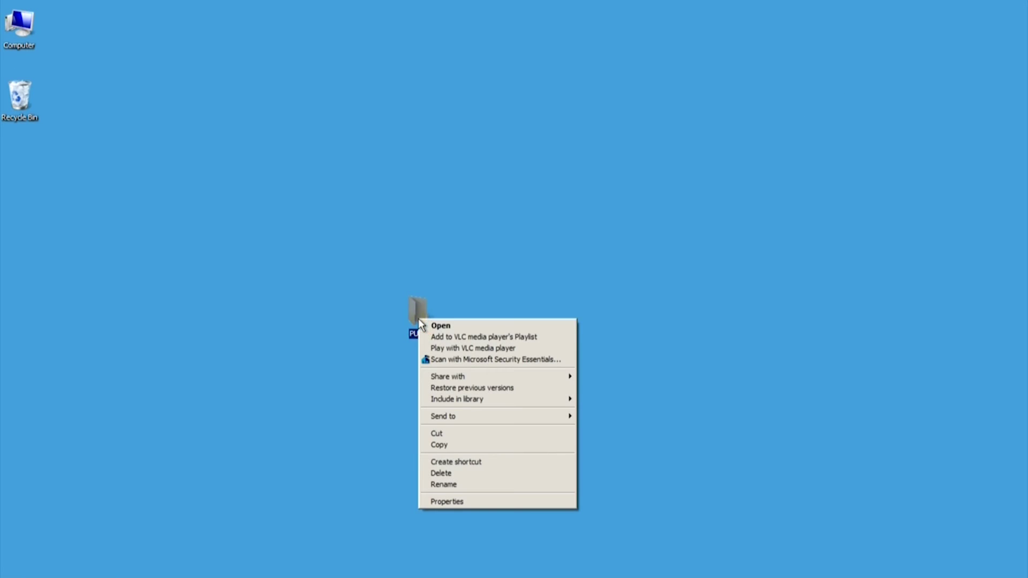
left_click(475, 503)
left_click(480, 185)
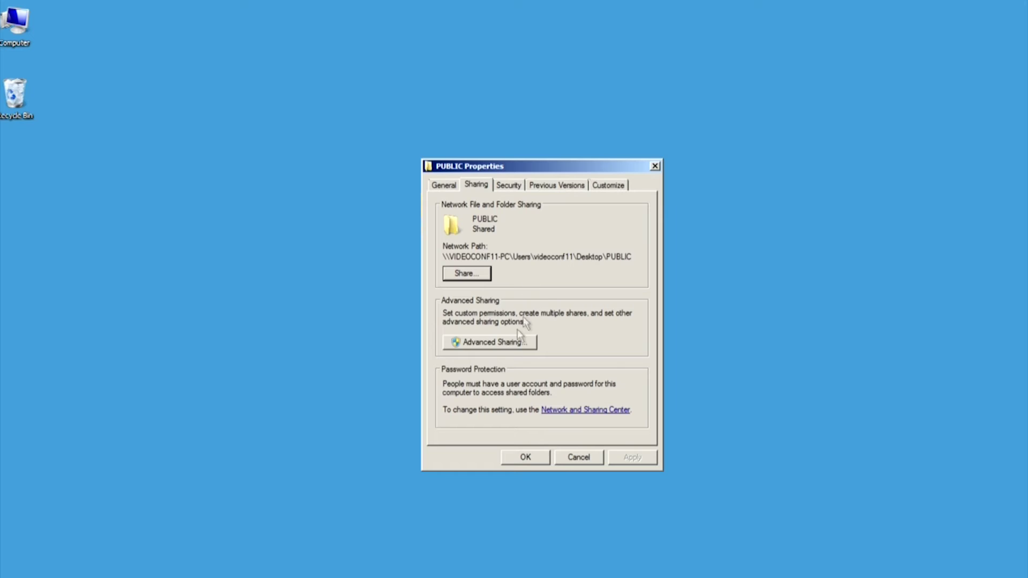
left_click(515, 343)
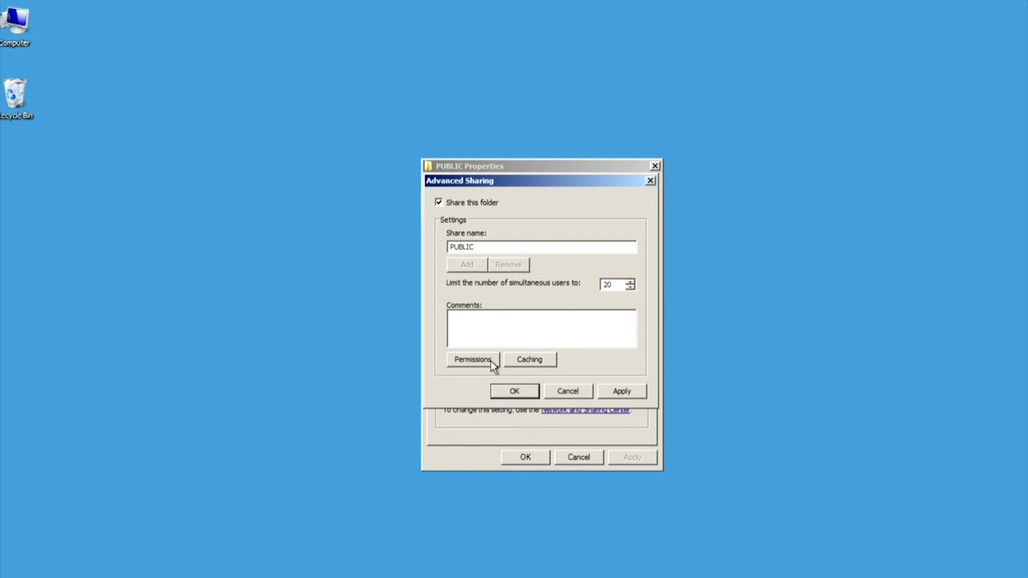
left_click(491, 361)
left_click(593, 344)
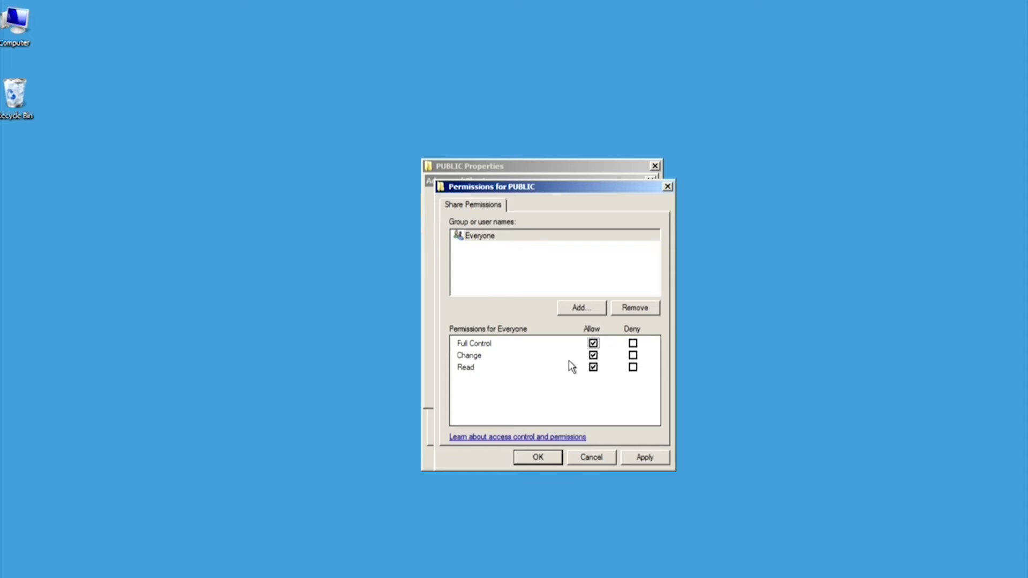
left_click(549, 458)
left_click(537, 395)
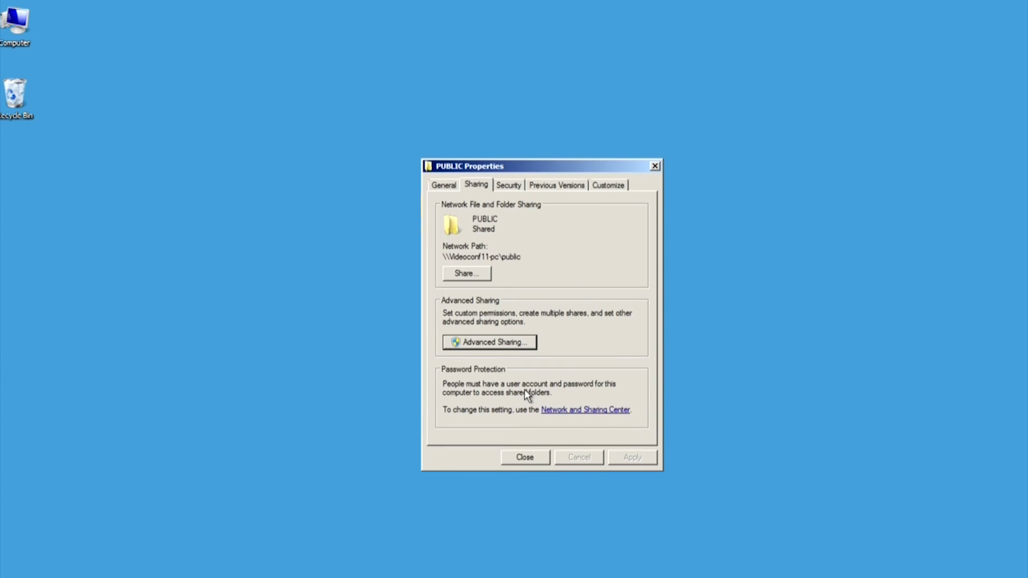
left_click(535, 460)
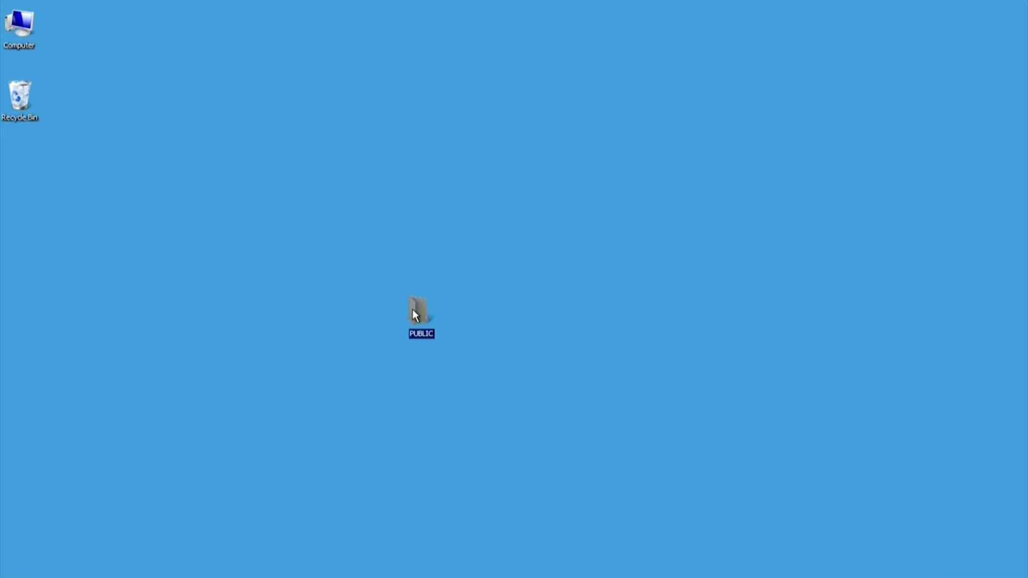
Step: Open PUBLIC's Advanced Security Settings and make its permission entries editable
right_click(413, 309)
left_click(466, 498)
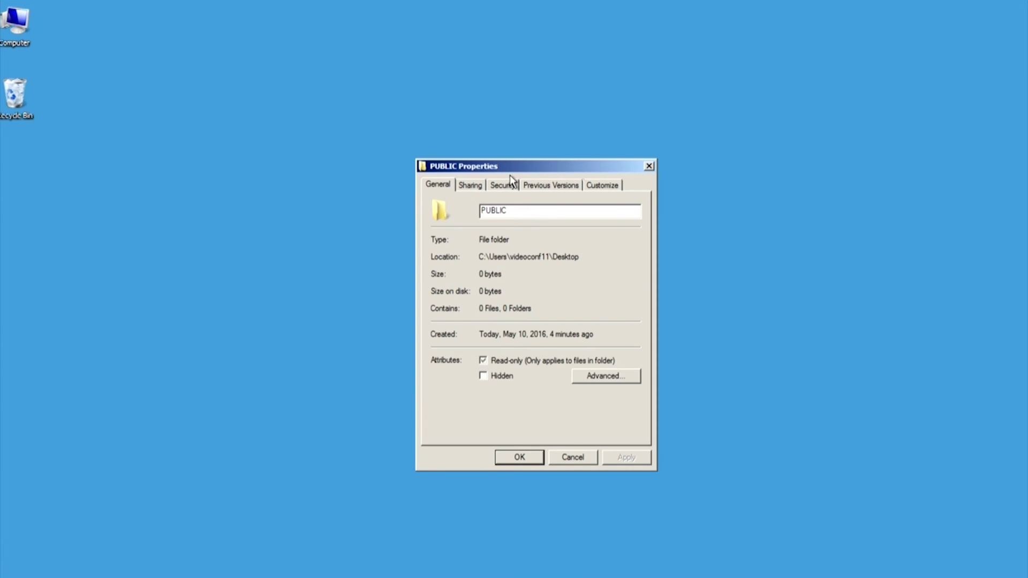
left_click(509, 184)
scroll(608, 344, "down", 1)
left_click(619, 410)
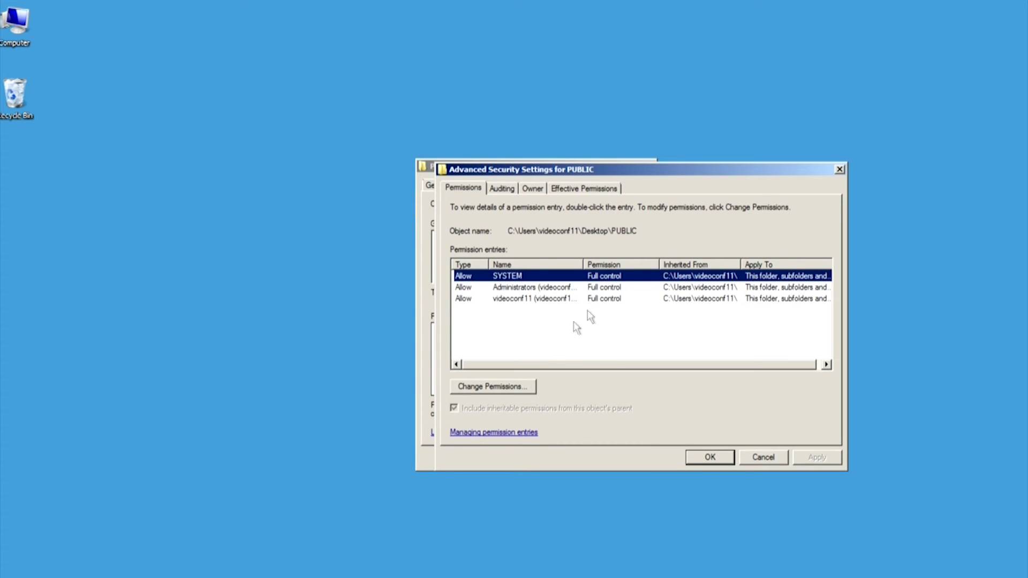
left_click(531, 386)
Step: Add the scanner user to PUBLIC's permissions with Full control allowed
left_click(508, 365)
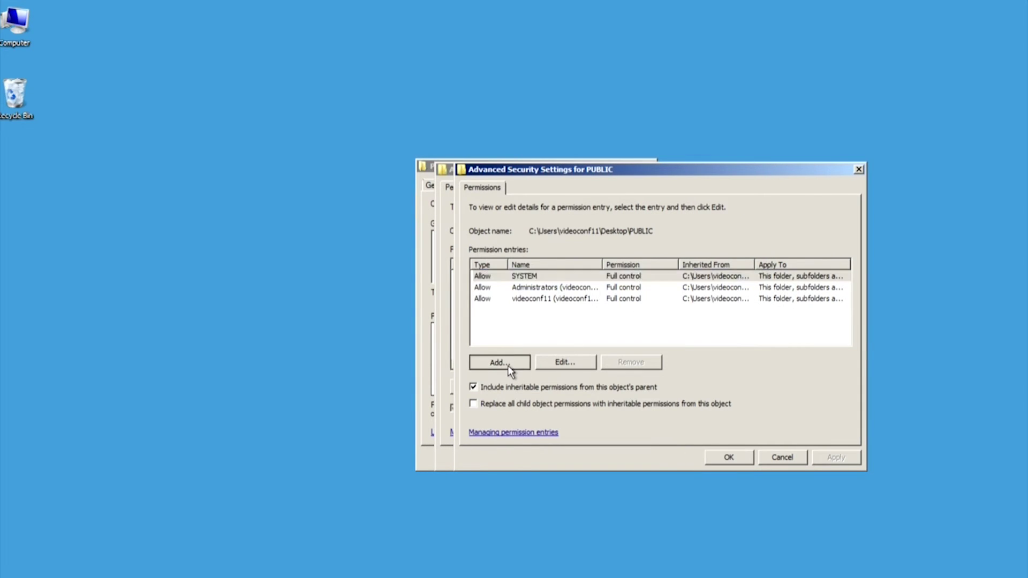
type("bcn")
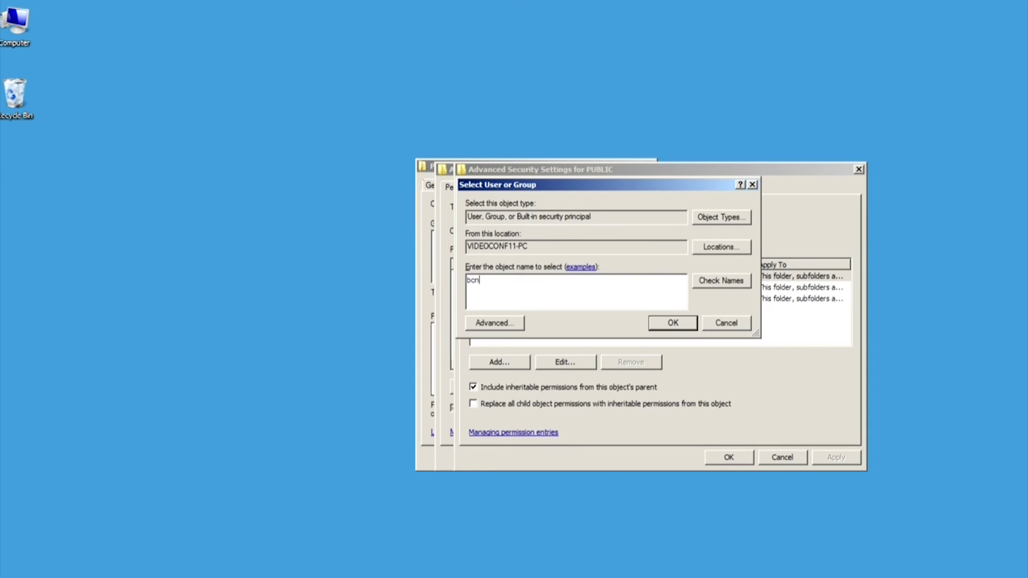
type(".rd")
left_click(706, 287)
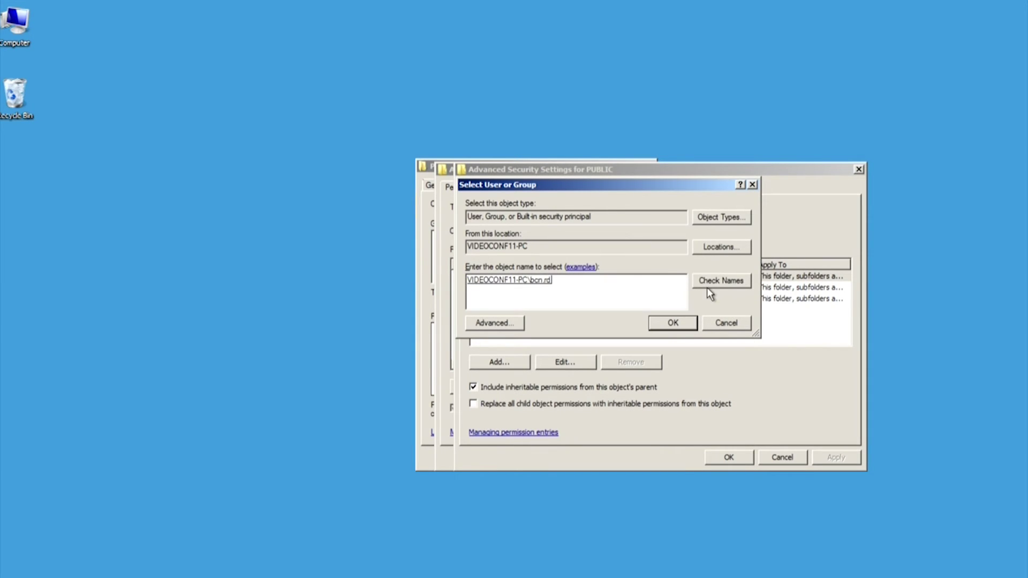
left_click(672, 323)
left_click(632, 268)
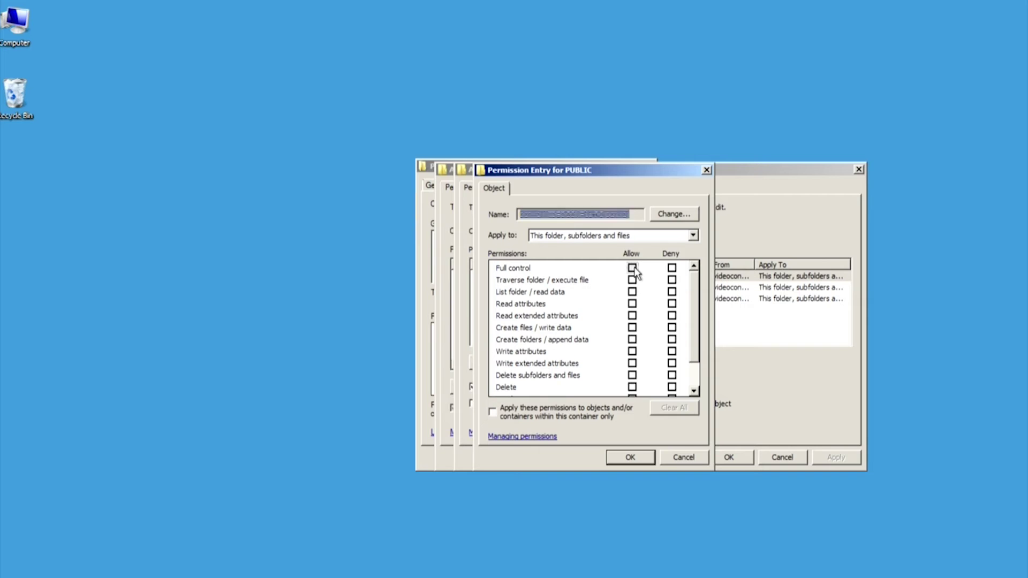
left_click(631, 457)
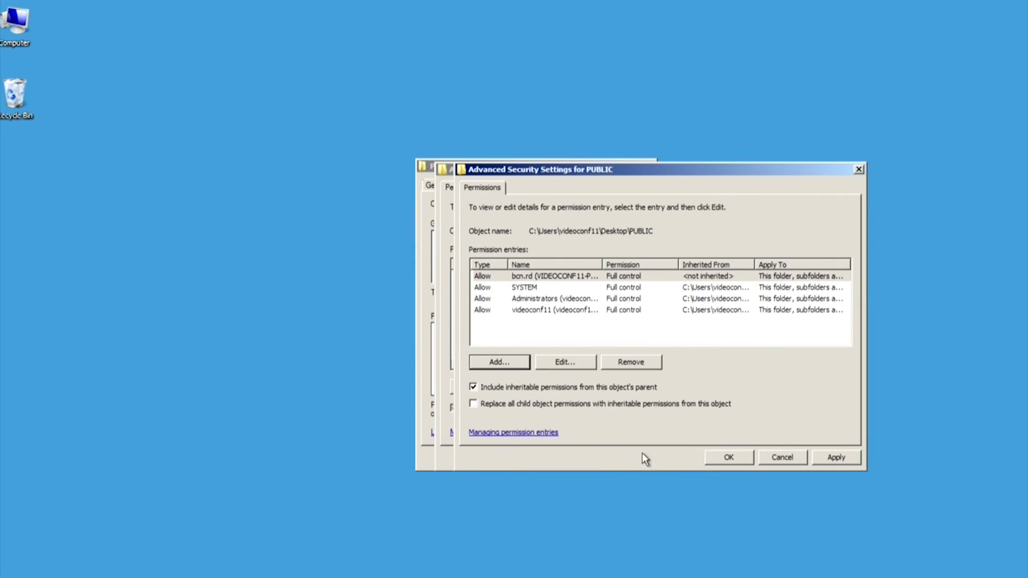
Step: Save the security changes, close PUBLIC's properties, and begin entering printer address 87.241.49
left_click(729, 457)
left_click(709, 458)
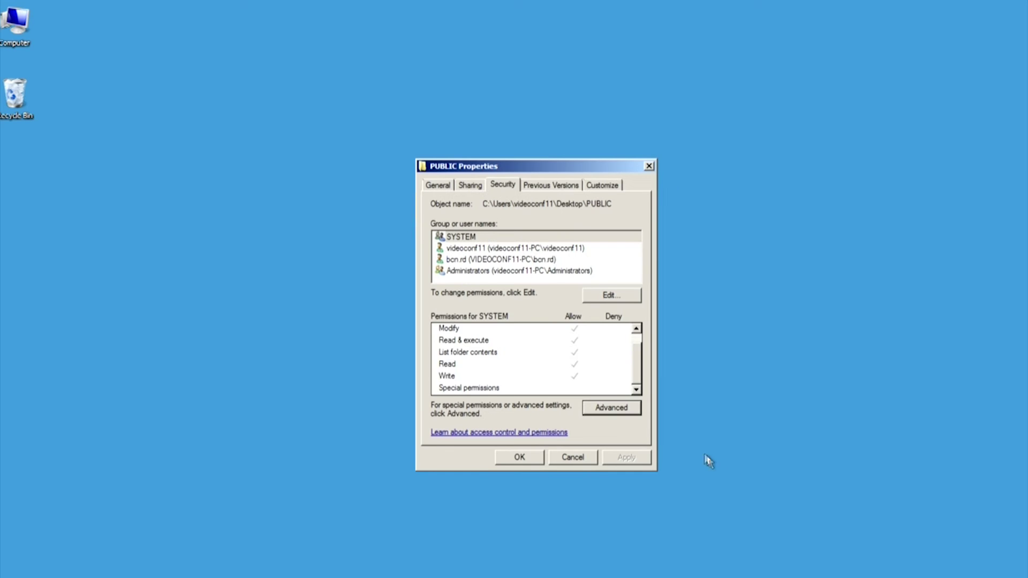
left_click(549, 261)
left_click(531, 458)
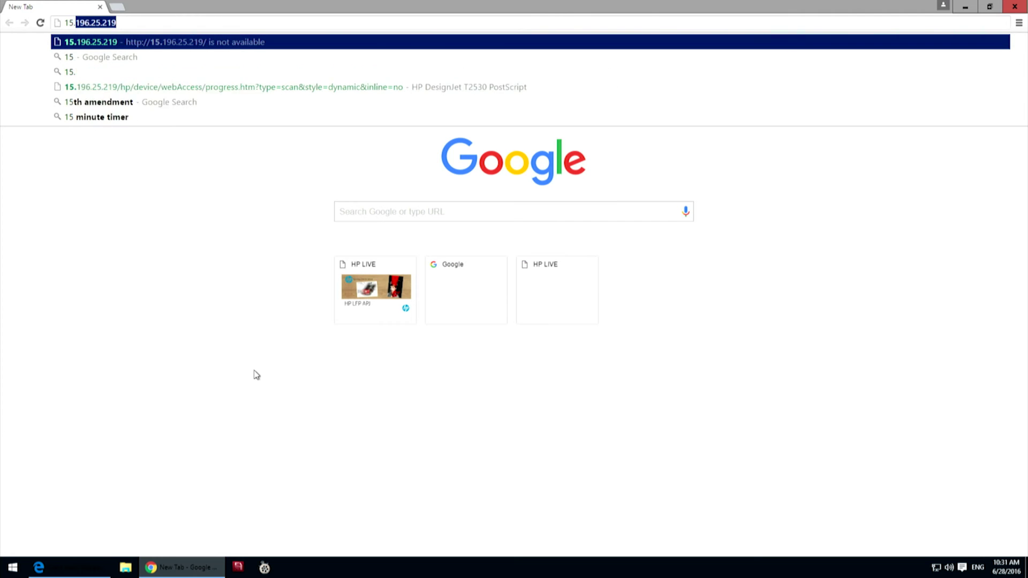
type("87.")
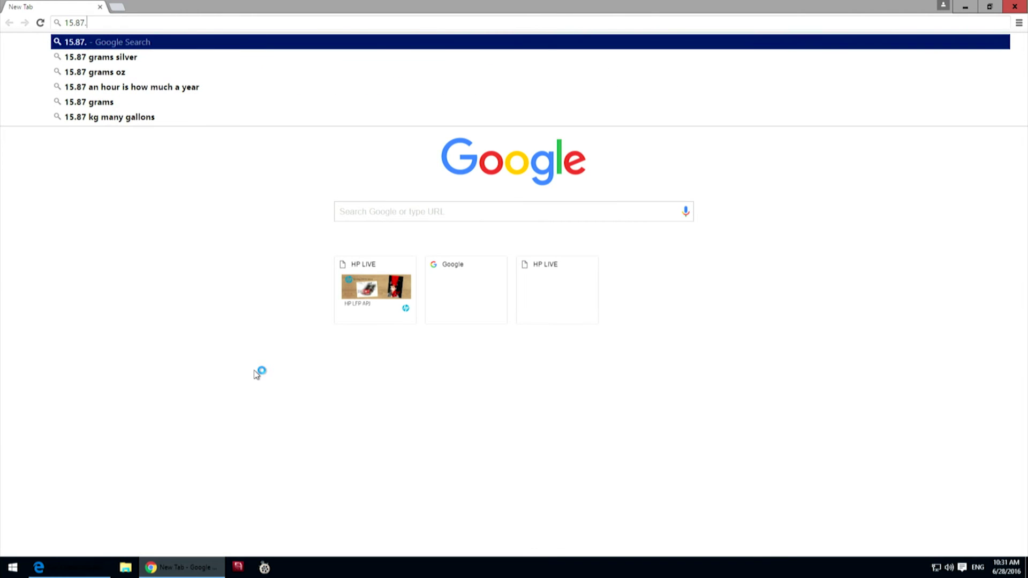
type("241.49")
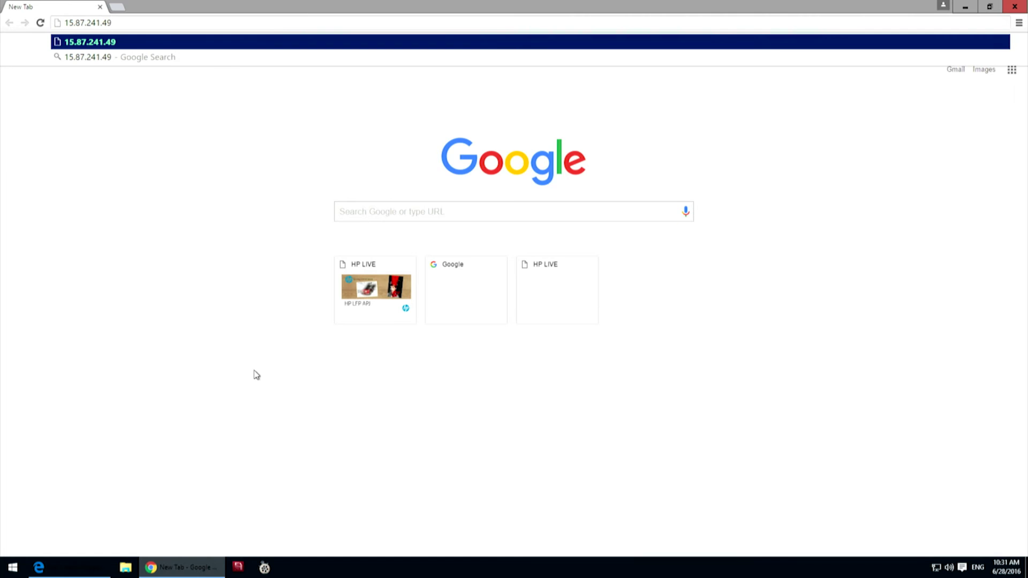
Step: Load the printer's web page and start adding a Scan to network folder under Setup
key("Return")
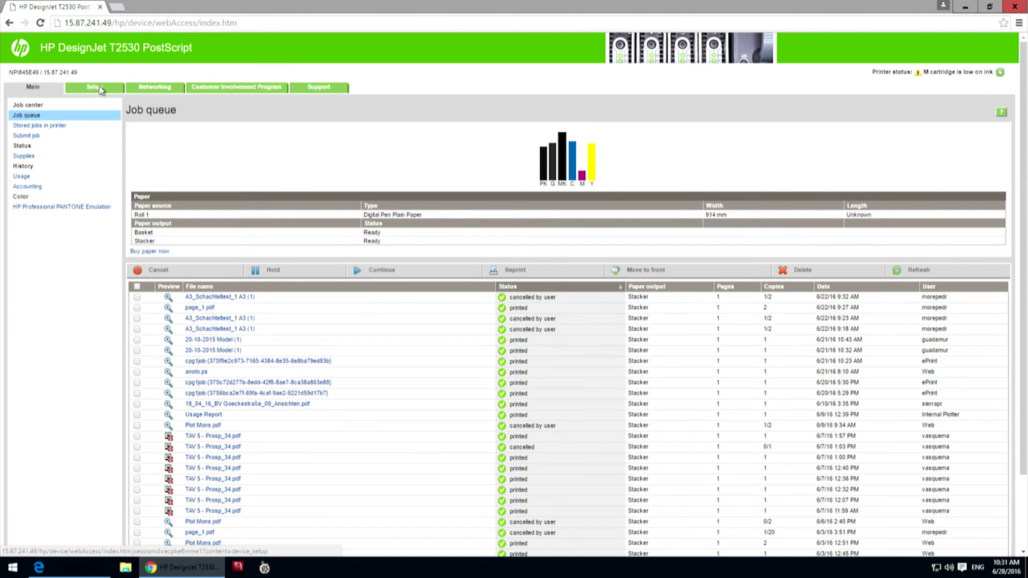
left_click(101, 91)
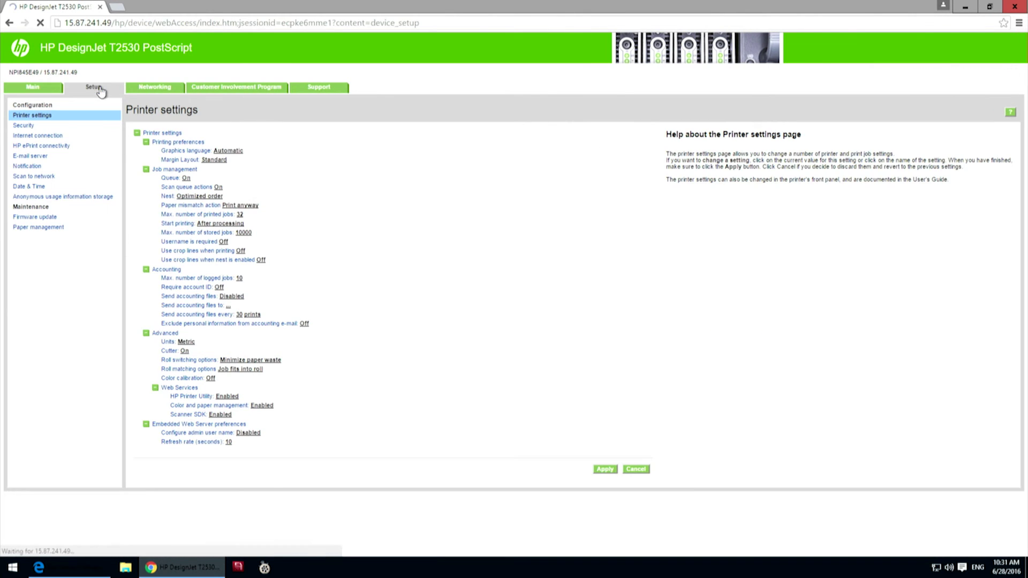
left_click(34, 176)
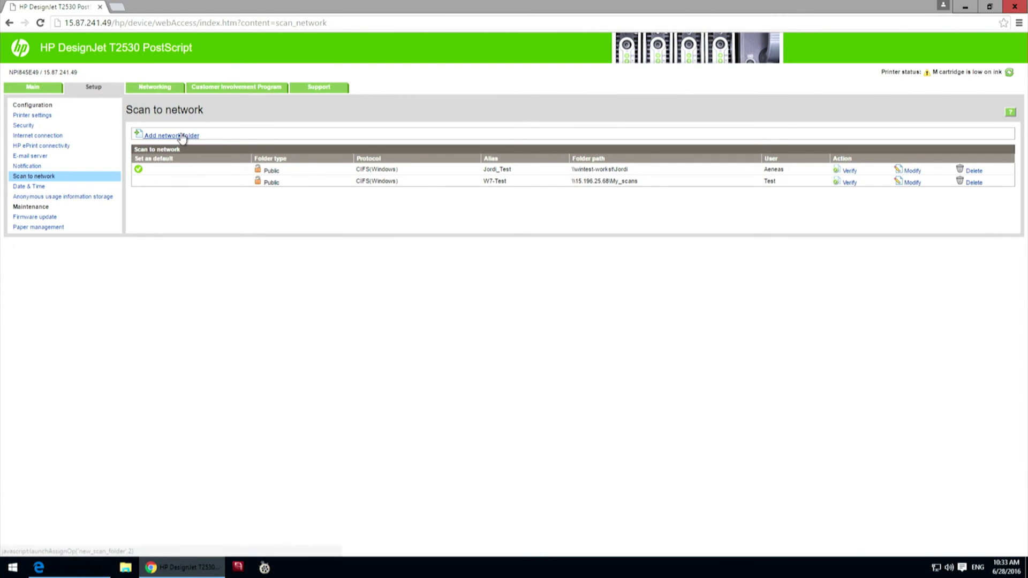
left_click(182, 135)
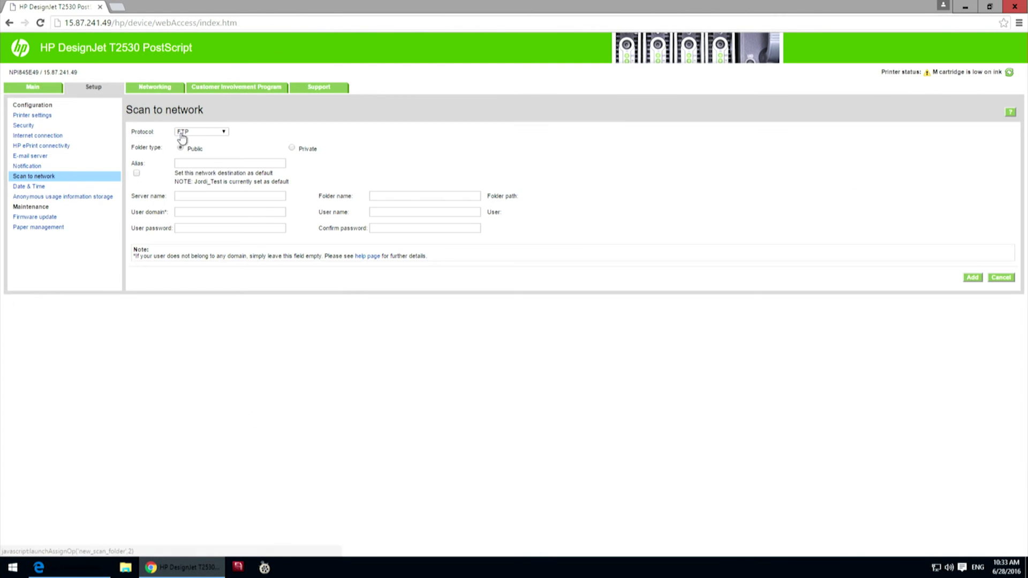
Step: Set the destination protocol to CIFS(Windows) and its alias to TEST
left_click(201, 132)
left_click(185, 139)
left_click(200, 131)
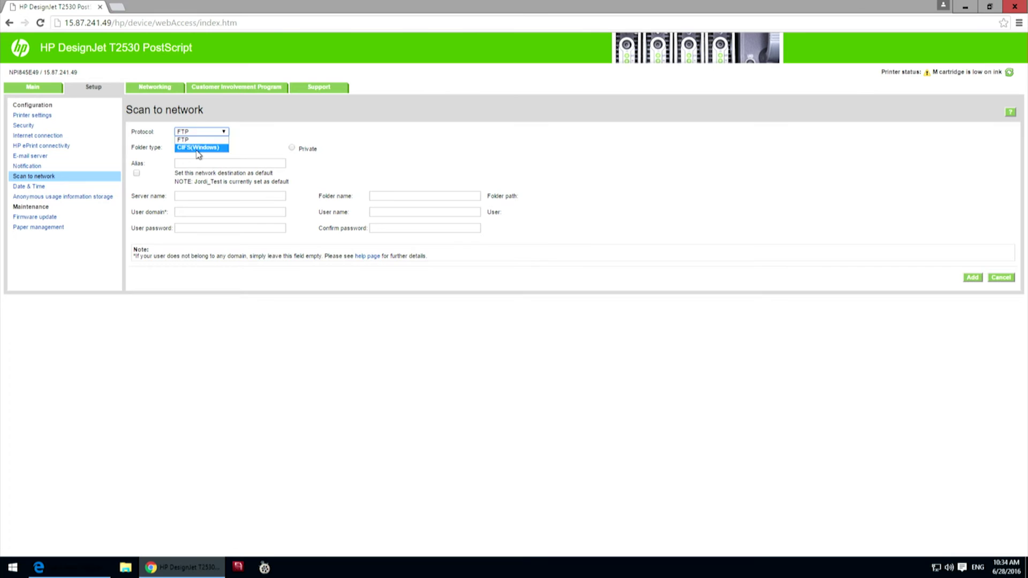
left_click(199, 147)
left_click(195, 163)
type("TEST")
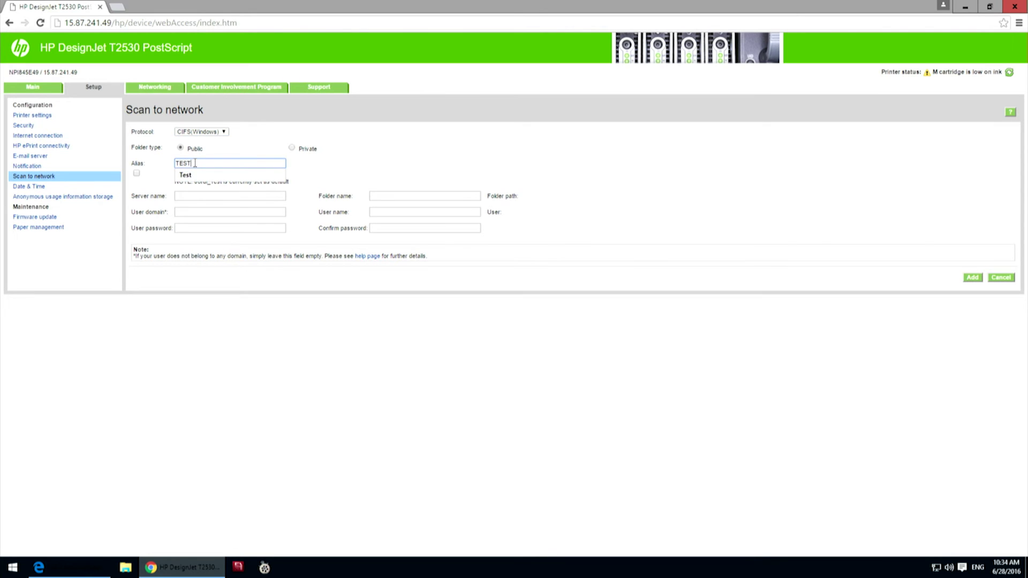
key("Tab")
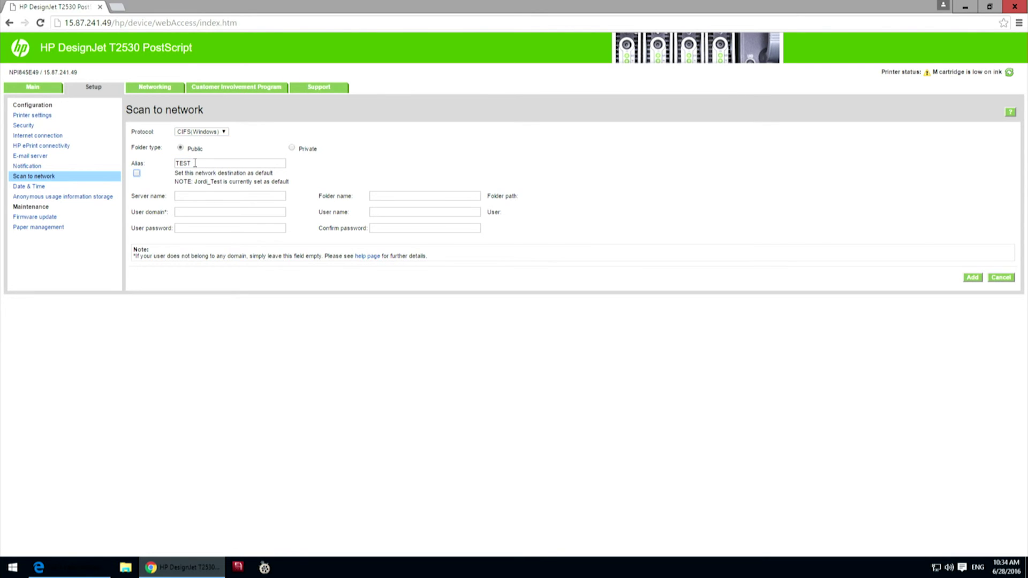
key("Tab")
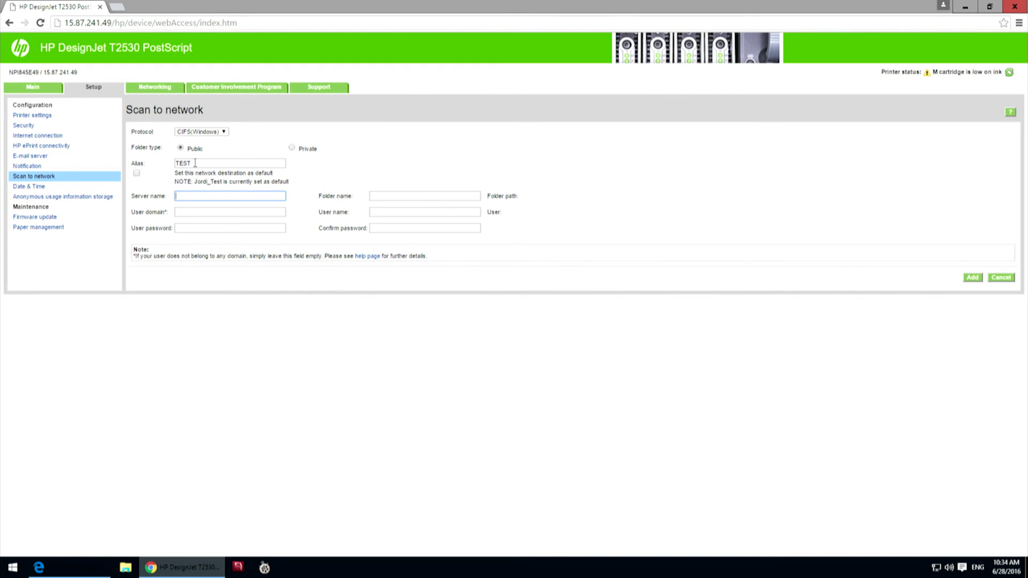
Step: Fill in the suggested server name, folder PUBLIC, user GUEST, and the password fields
type("sed")
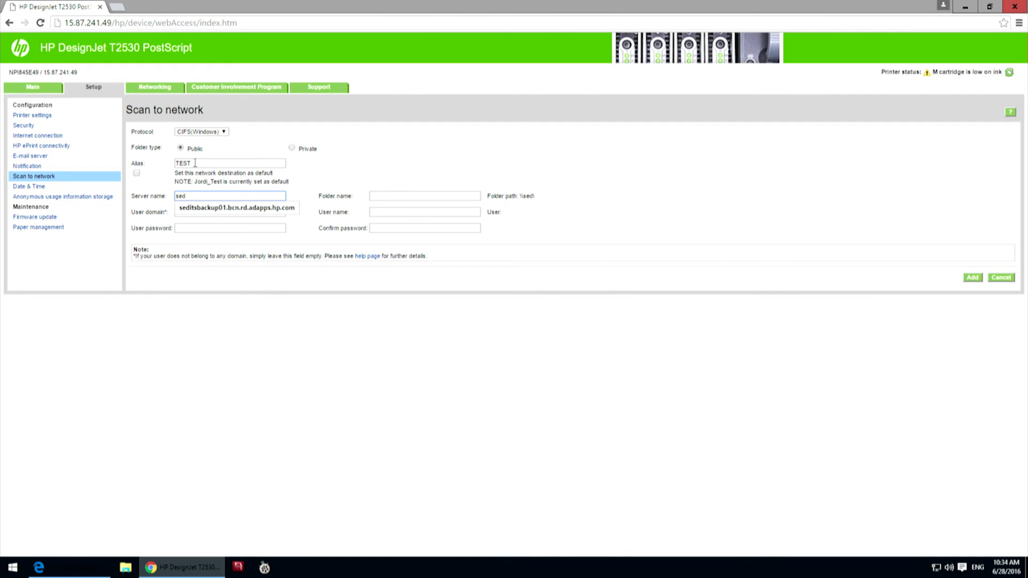
key("Down")
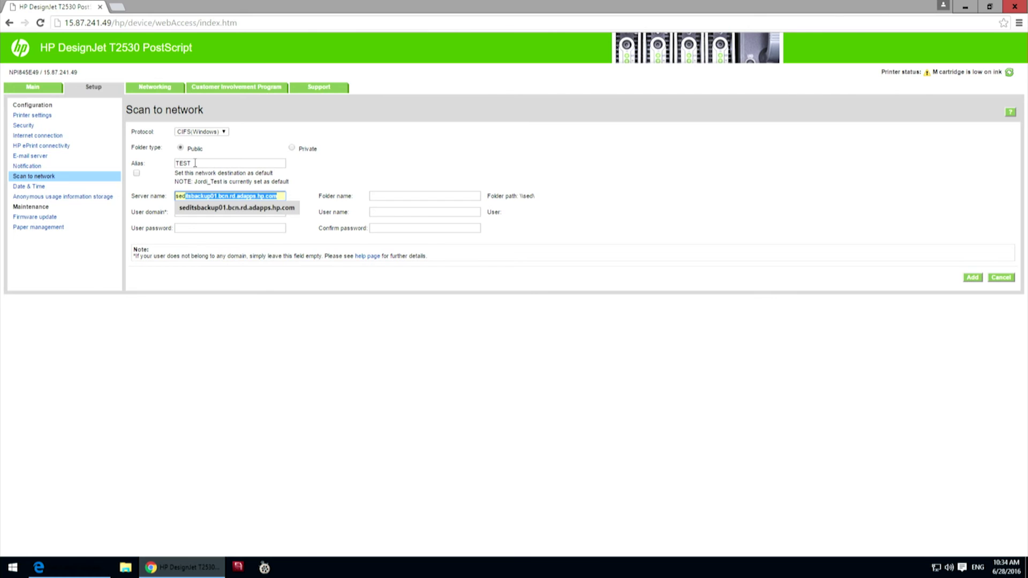
key("Return")
key("Tab")
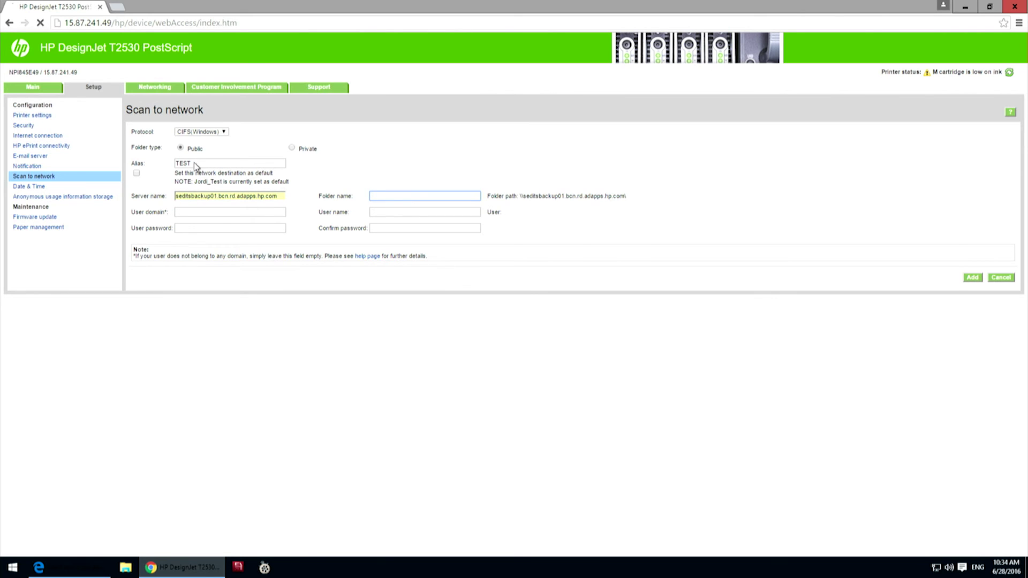
type("P")
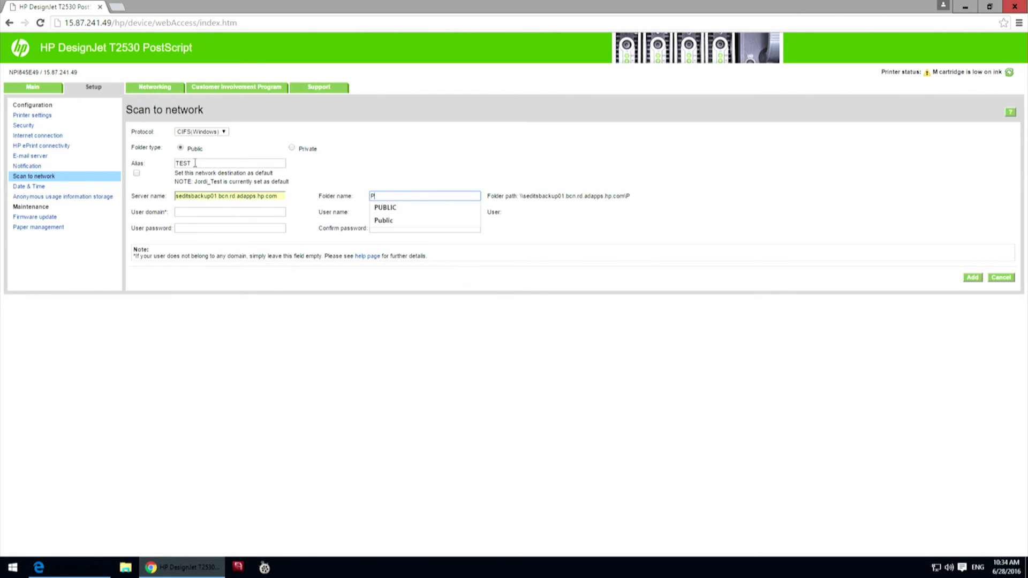
type("UBLIC")
key("Tab")
key("Tab")
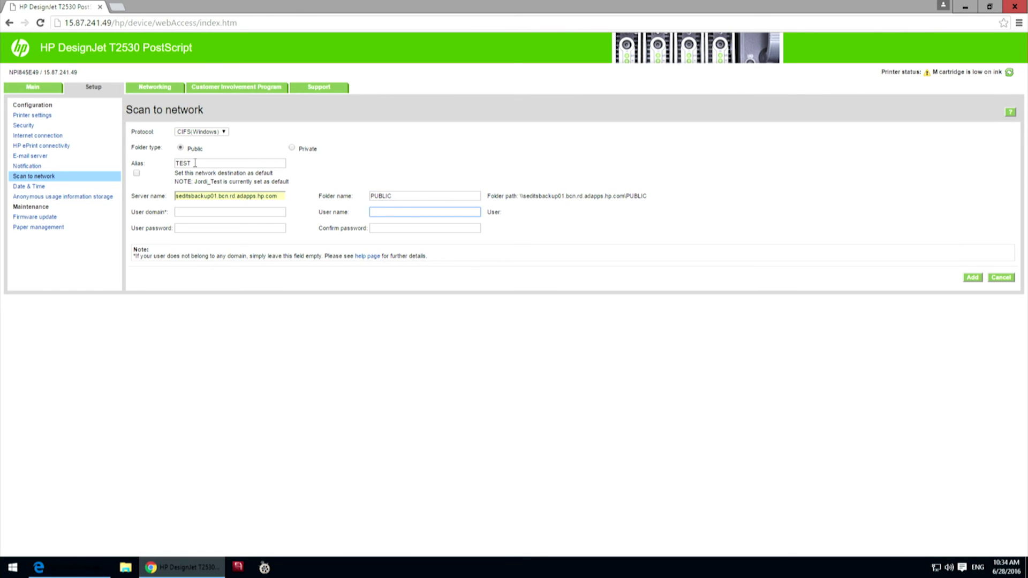
type("GUEST")
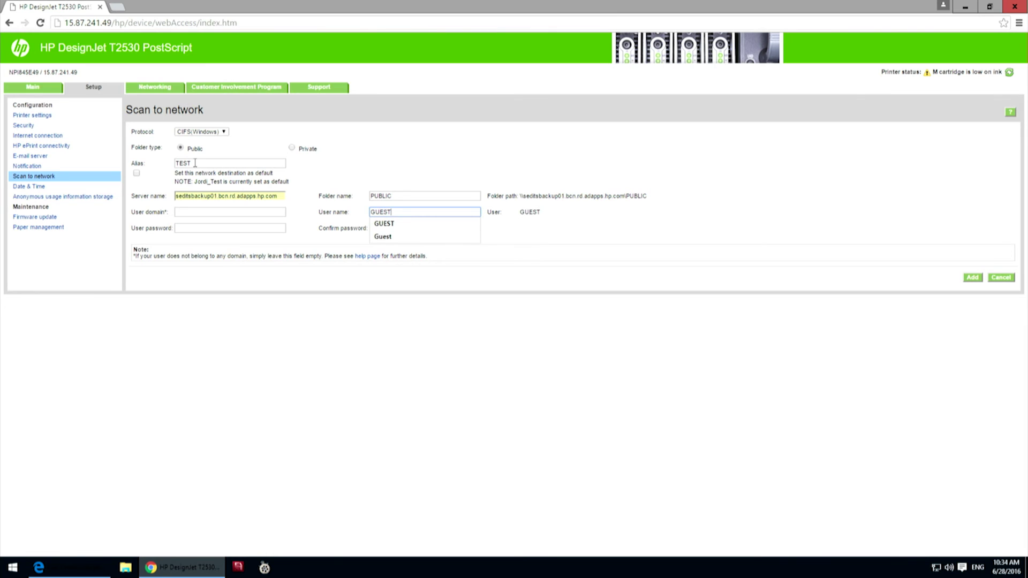
key("Tab")
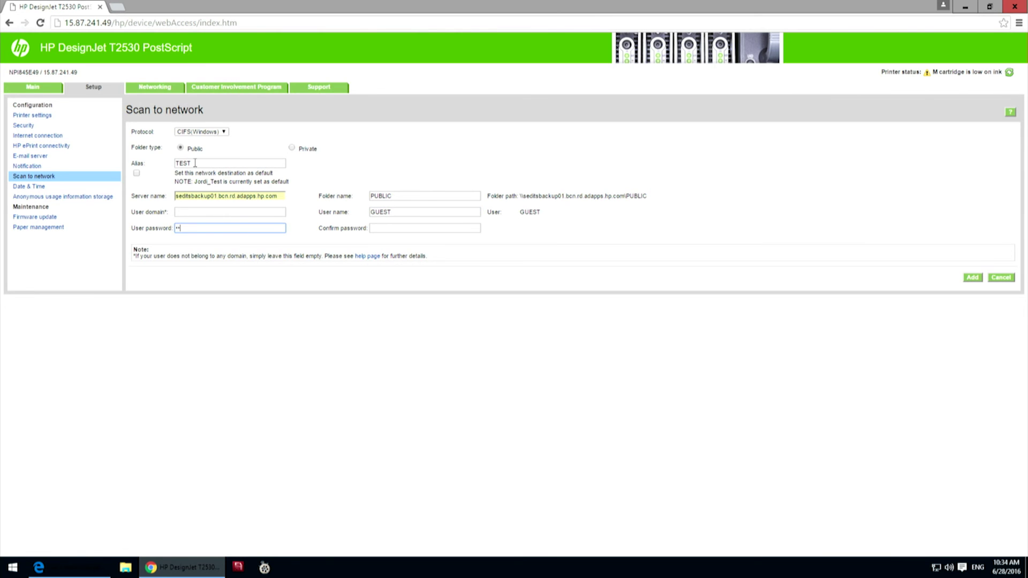
key("Tab")
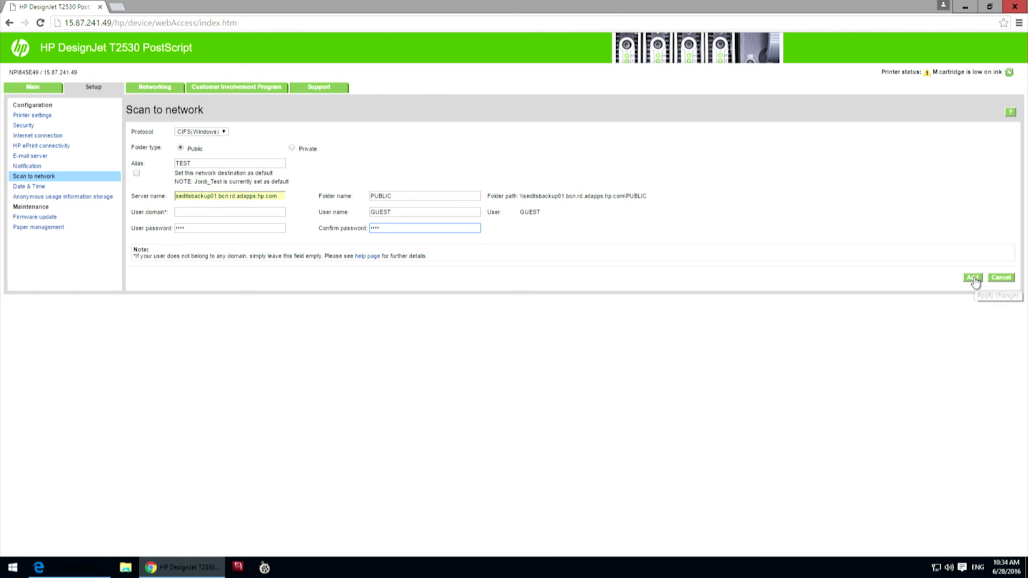
Step: Add the TEST destination and let the printer check the connection
left_click(972, 278)
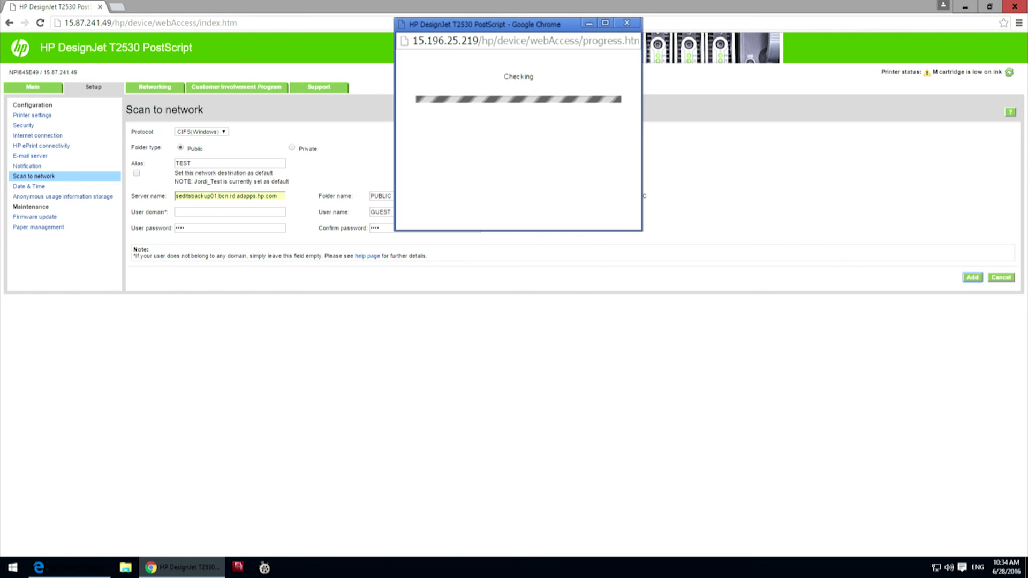